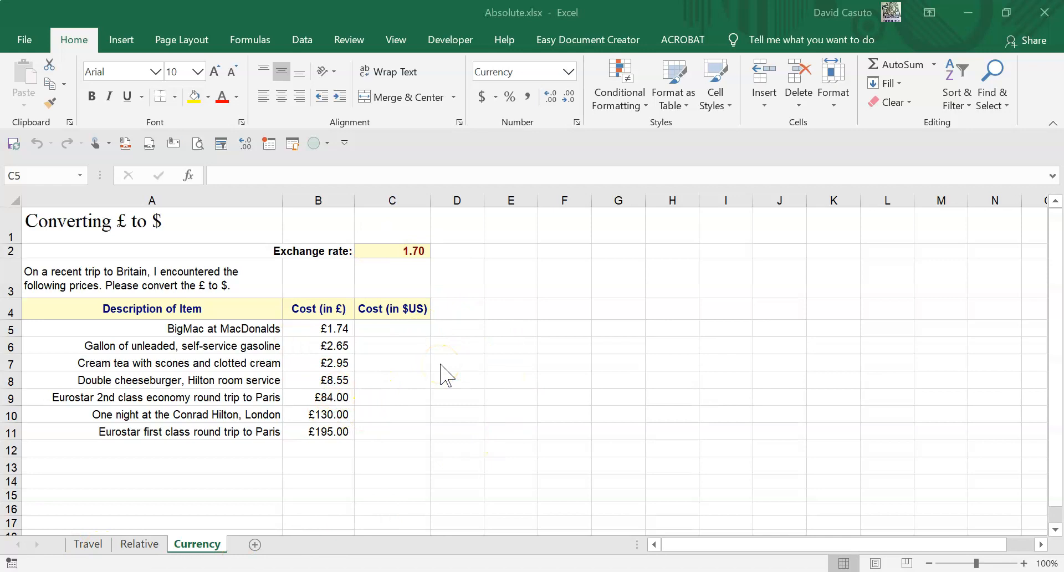
- Enter =B5*C2 in C5 to convert the BigMac price to dollars and fill the formula down through C11
{"action": "left_click", "coordinate": [375, 330]}
{"action": "left_click", "coordinate": [385, 332]}
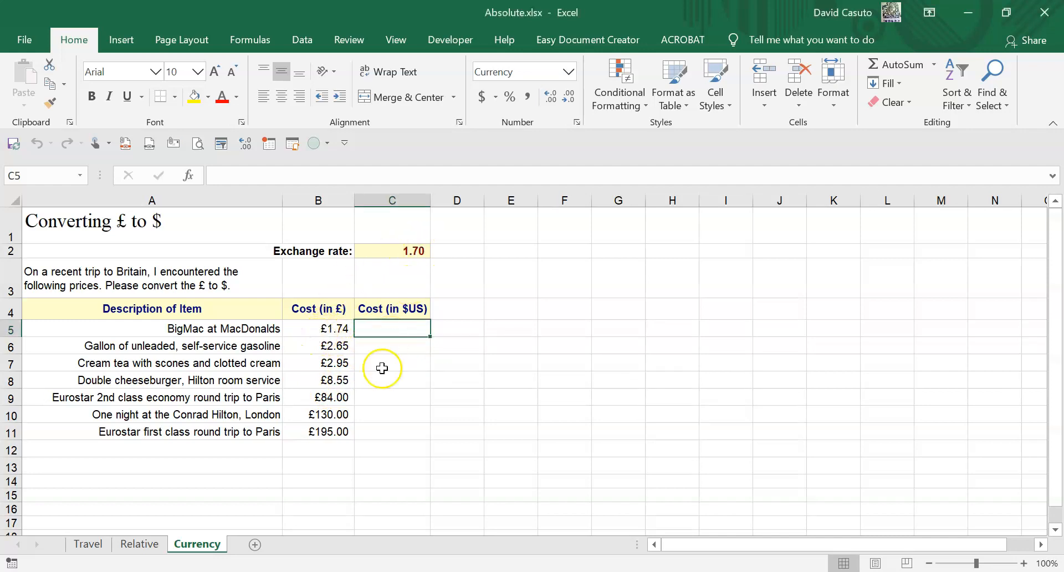
{"action": "type", "text": "="}
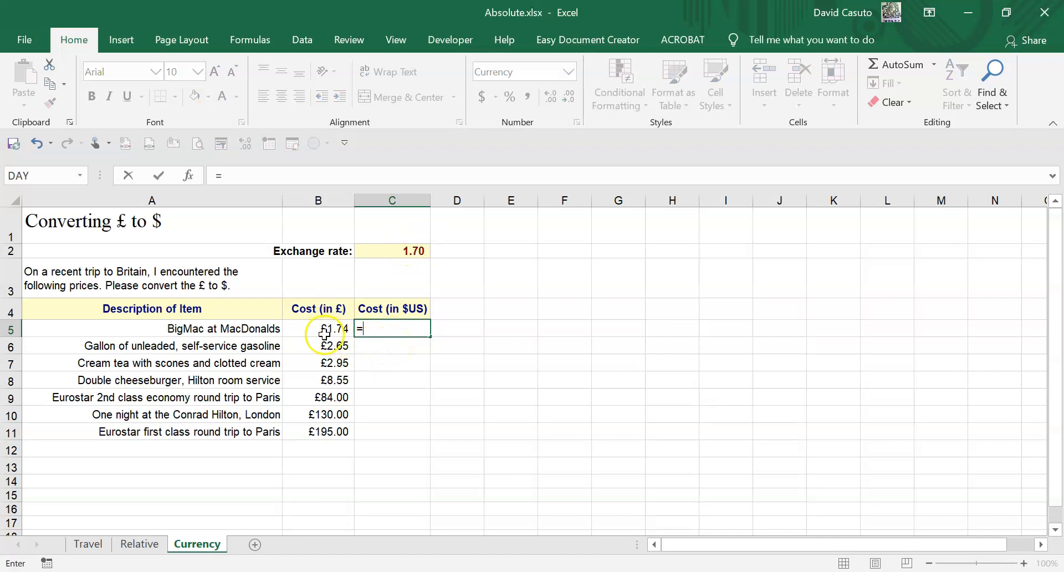
{"action": "left_click", "coordinate": [322, 332]}
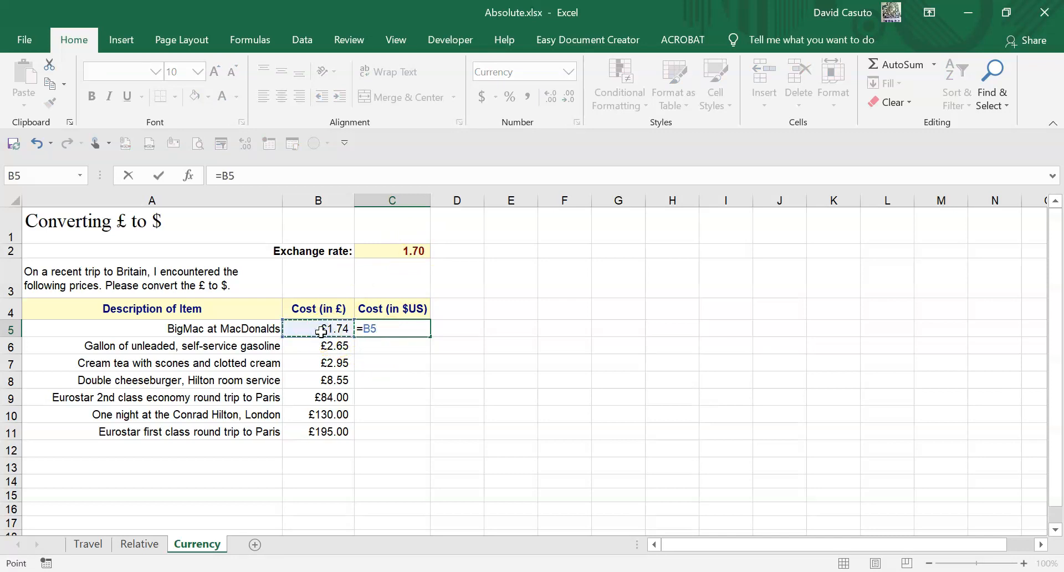
{"action": "type", "text": "*"}
{"action": "left_click", "coordinate": [396, 249]}
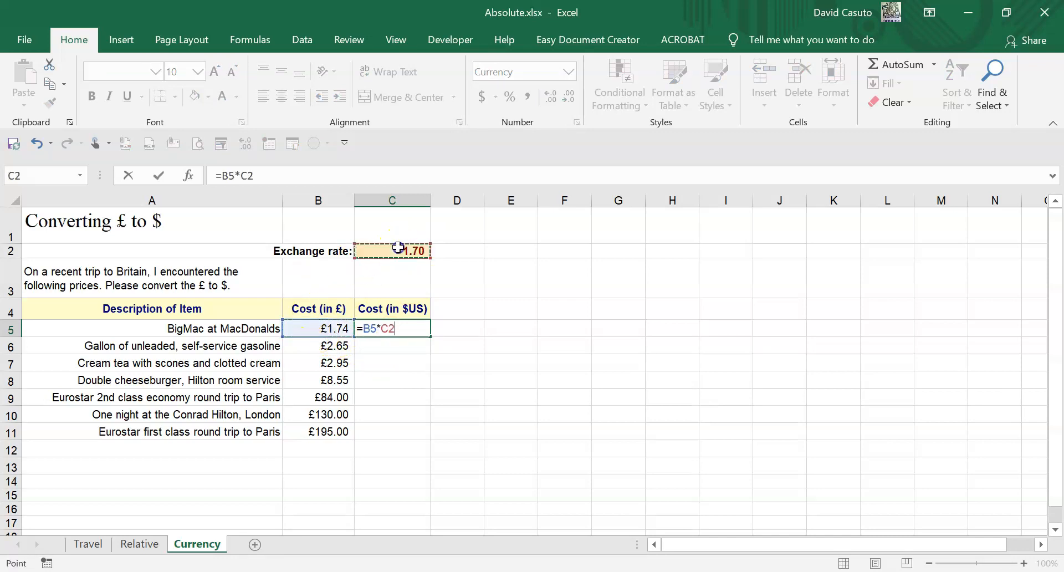
{"action": "key", "text": "Return"}
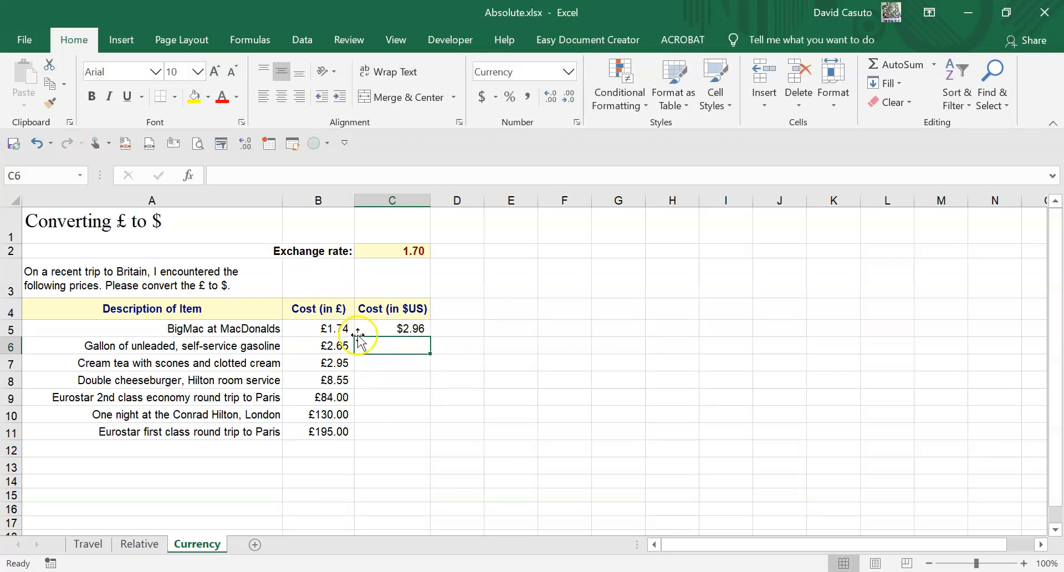
{"action": "left_click", "coordinate": [421, 329]}
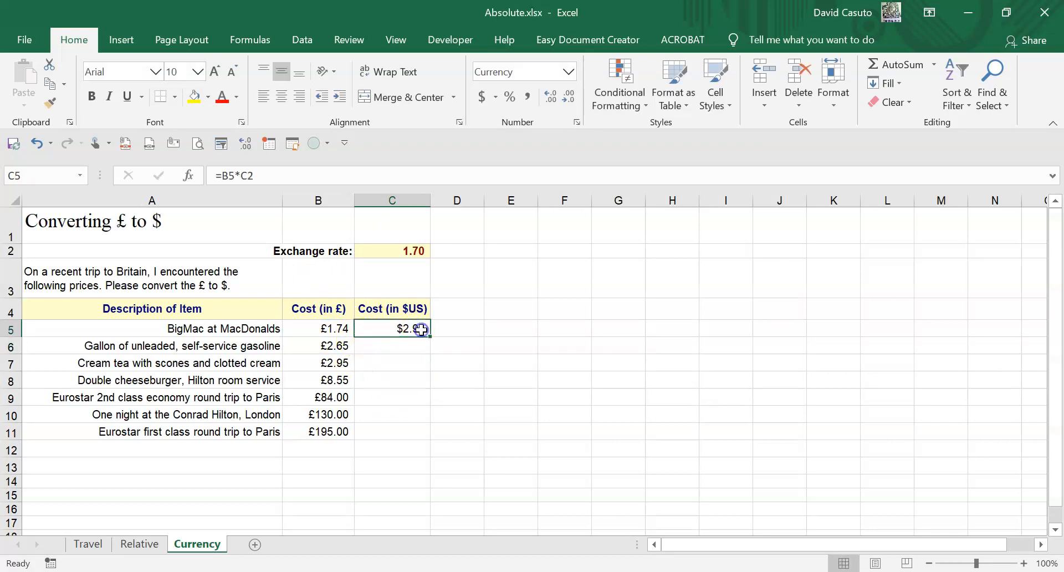
{"action": "mouse_move", "coordinate": [430, 335]}
{"action": "left_mouse_down"}
{"action": "mouse_move", "coordinate": [401, 423]}
{"action": "mouse_move", "coordinate": [407, 447]}
{"action": "left_mouse_up"}
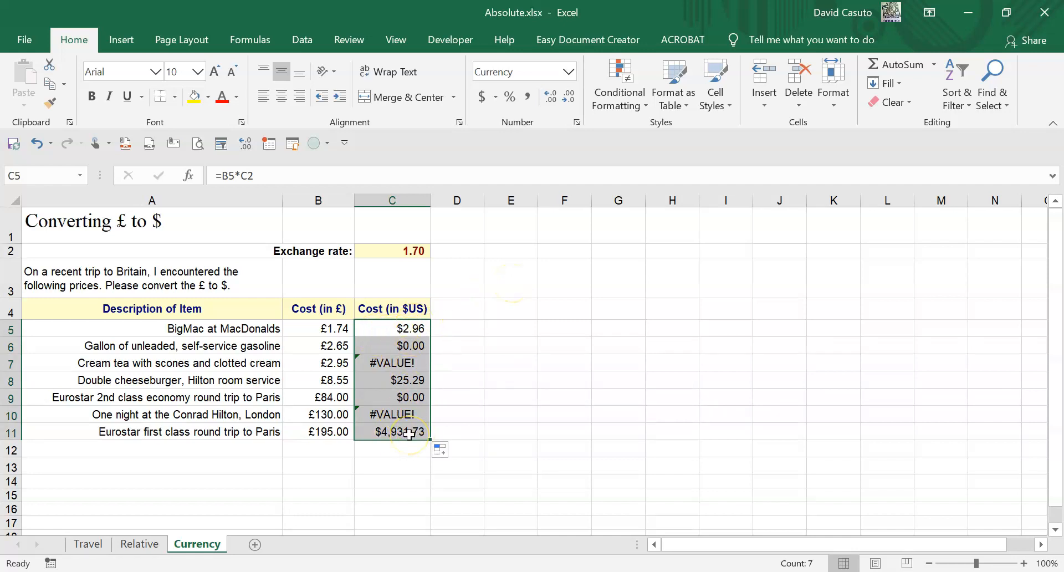
- Check the cell references in the C5:C8 formulas and clear the dollar costs from C5:C11
{"action": "left_click", "coordinate": [402, 330]}
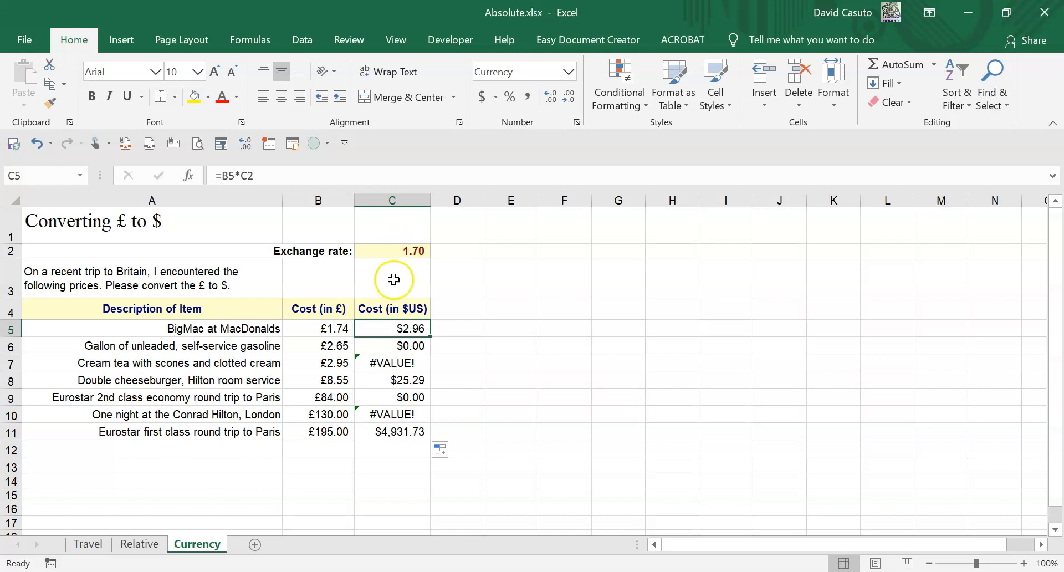
{"action": "key", "text": "Down"}
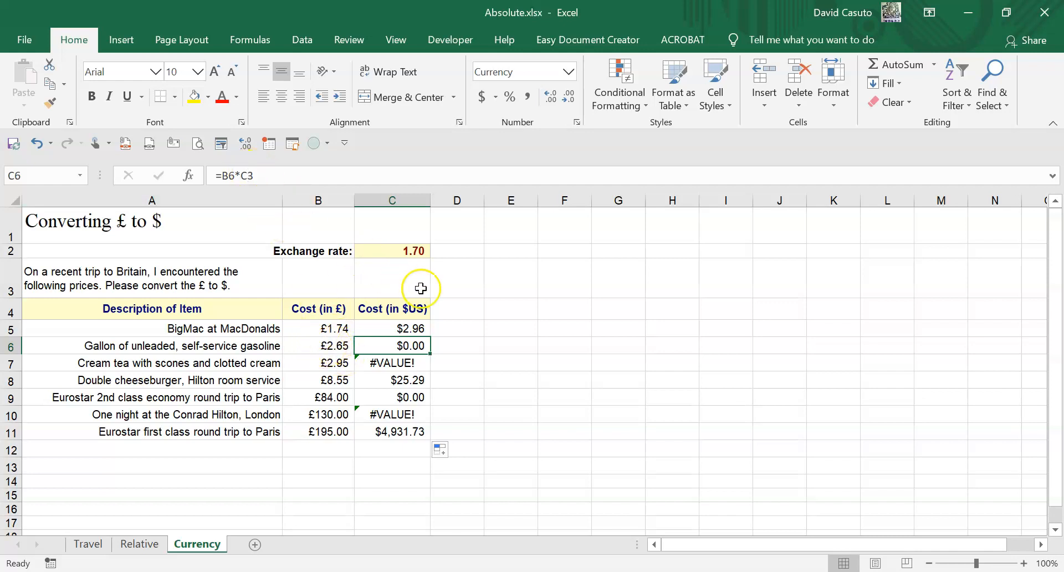
{"action": "left_click", "coordinate": [393, 364]}
{"action": "left_click", "coordinate": [392, 375]}
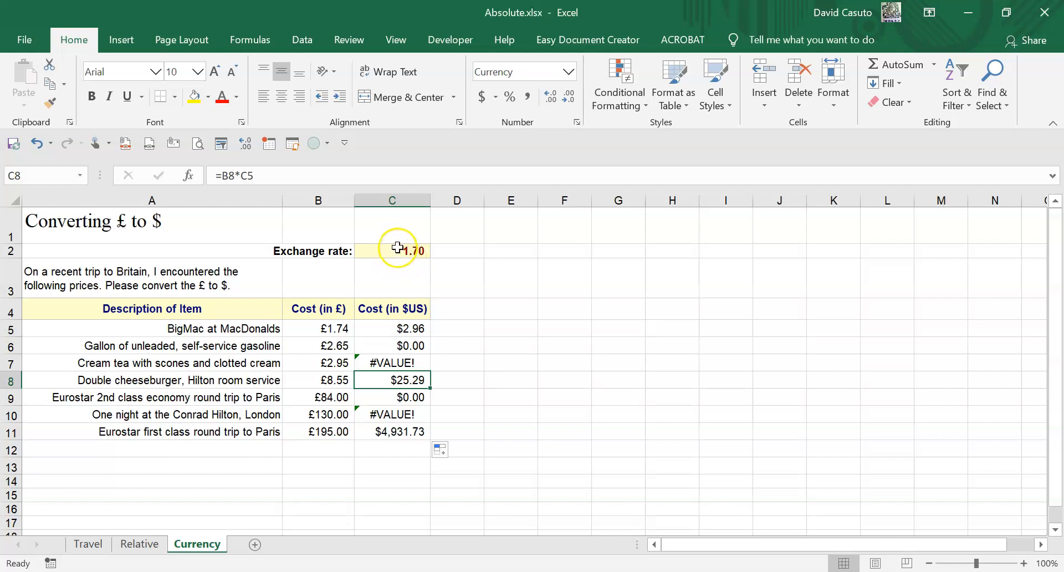
{"action": "left_click_drag", "start_coordinate": [401, 332], "coordinate": [401, 429]}
{"action": "key", "text": "Delete"}
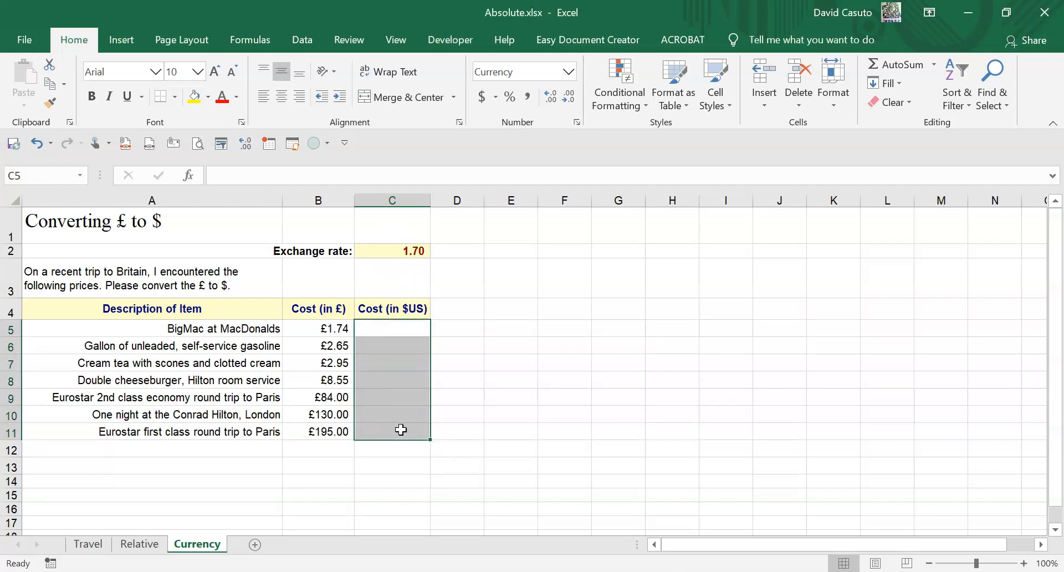
- Enter =B5*$C$2 in C5 with an absolute reference to the exchange rate and fill it down through C11
{"action": "left_click", "coordinate": [402, 332]}
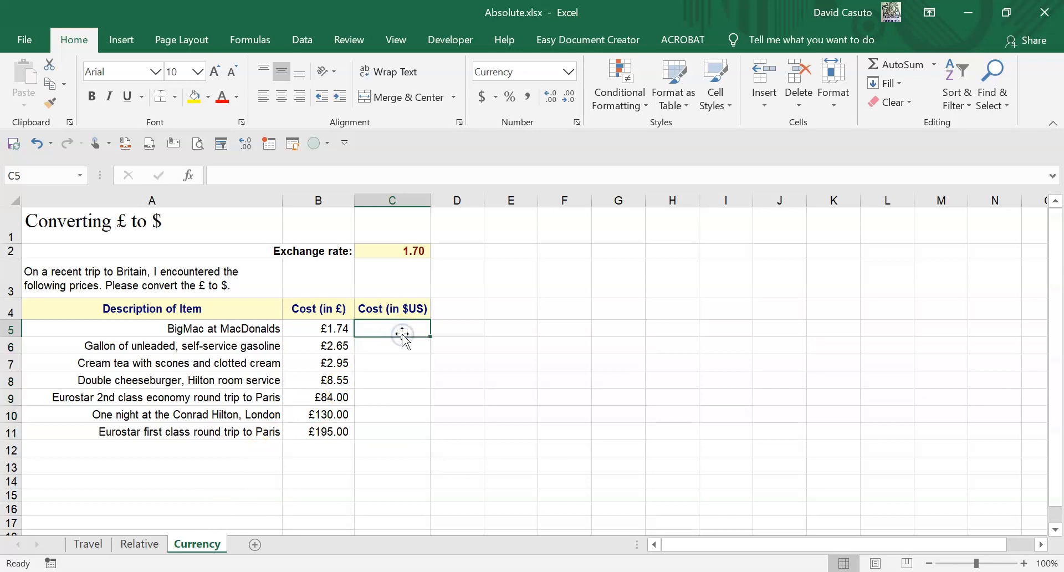
{"action": "type", "text": "="}
{"action": "left_click", "coordinate": [327, 329]}
{"action": "type", "text": "*"}
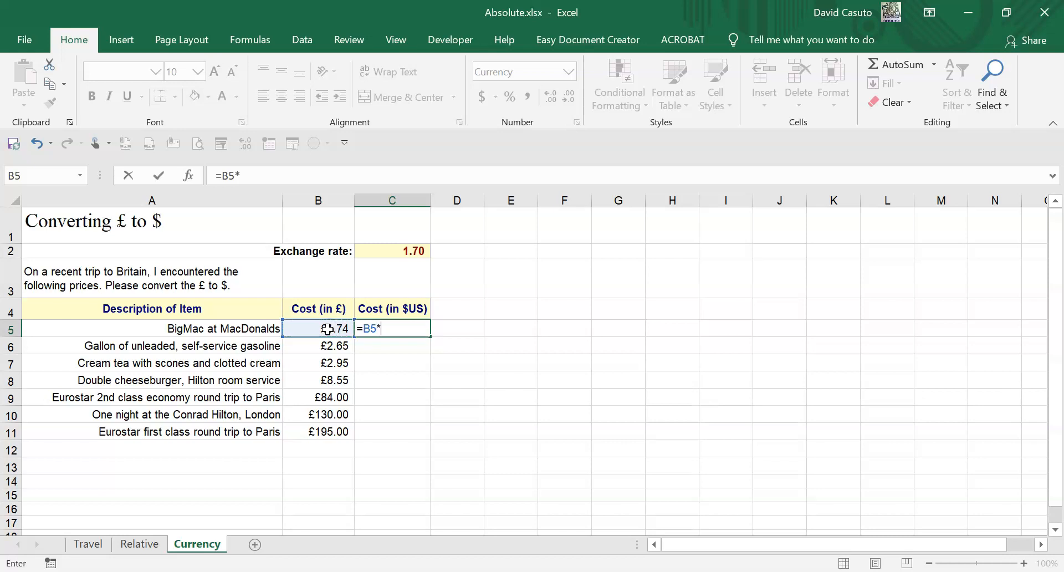
{"action": "left_click", "coordinate": [382, 249]}
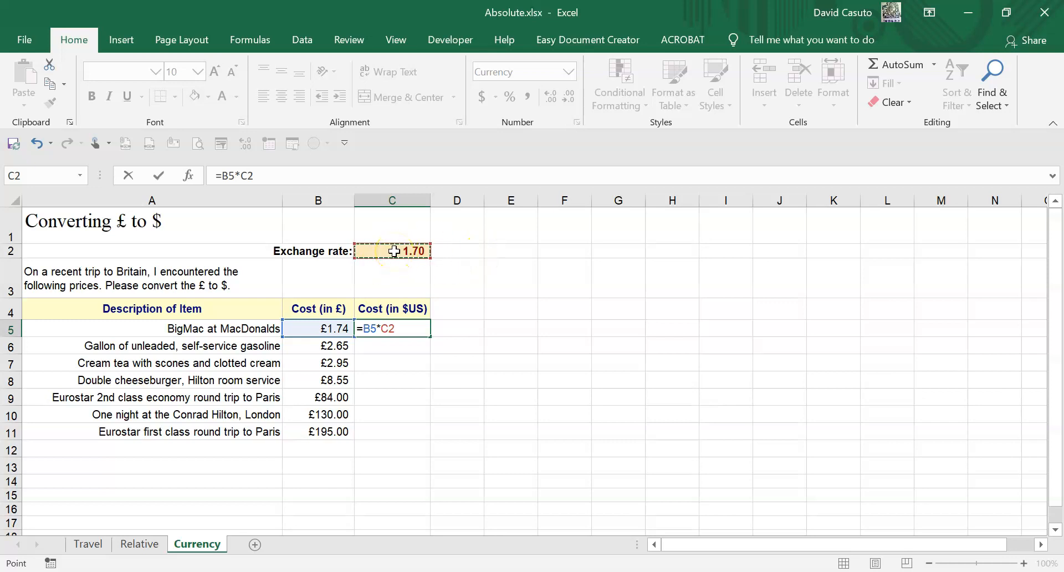
{"action": "key", "text": "F4"}
{"action": "key", "text": "Return"}
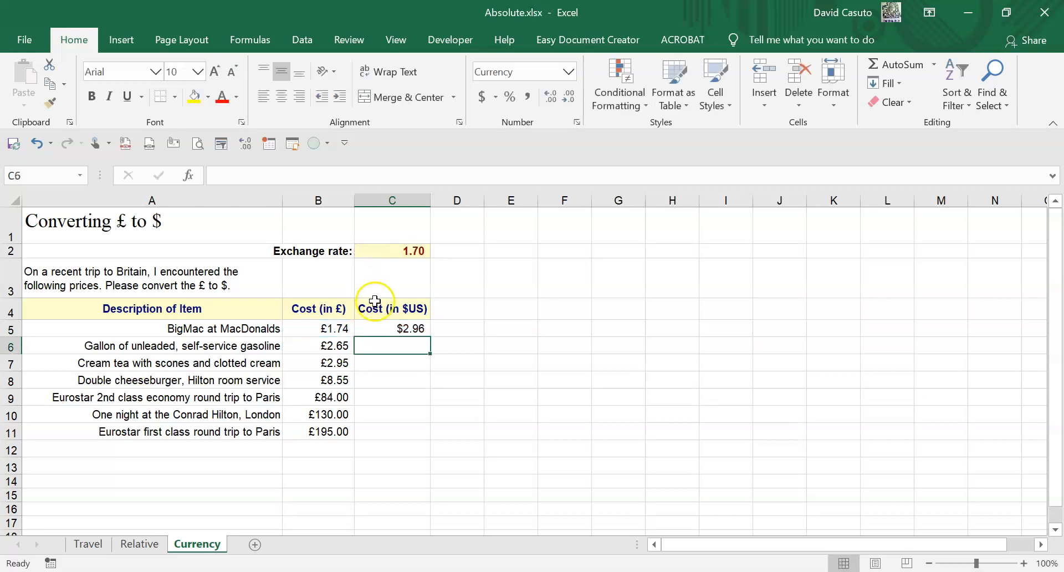
{"action": "left_click", "coordinate": [415, 327]}
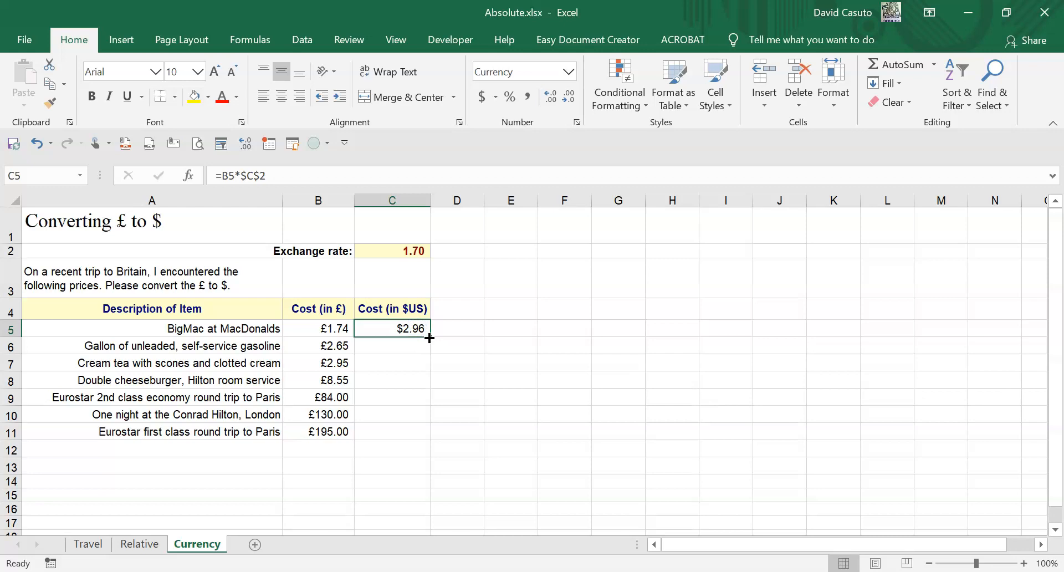
{"action": "double_click", "coordinate": [430, 338]}
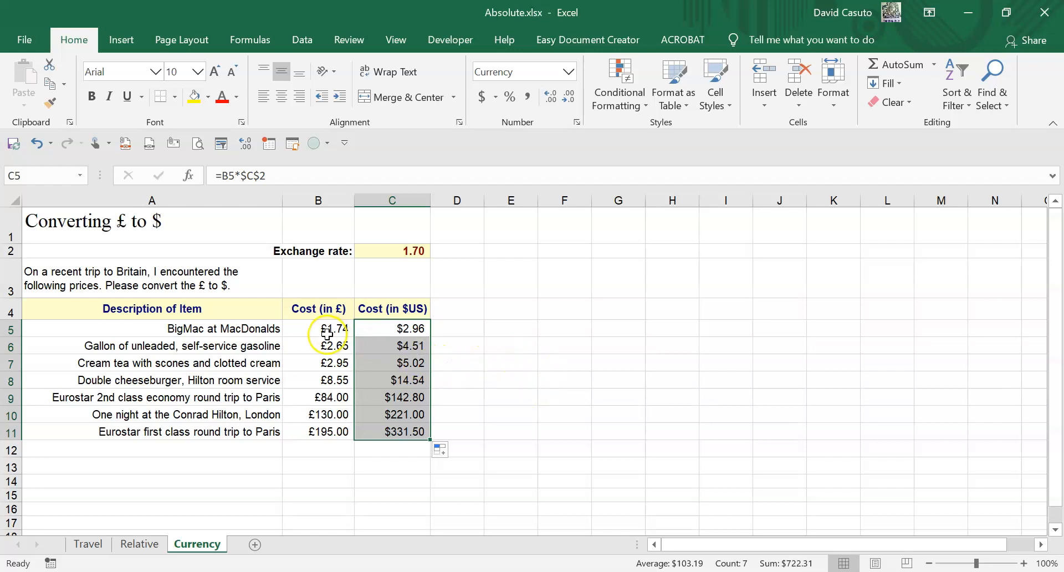
- Examine the filled formulas in the dollar cost column, checking how each one refers to the exchange rate cell
{"action": "left_click", "coordinate": [395, 345]}
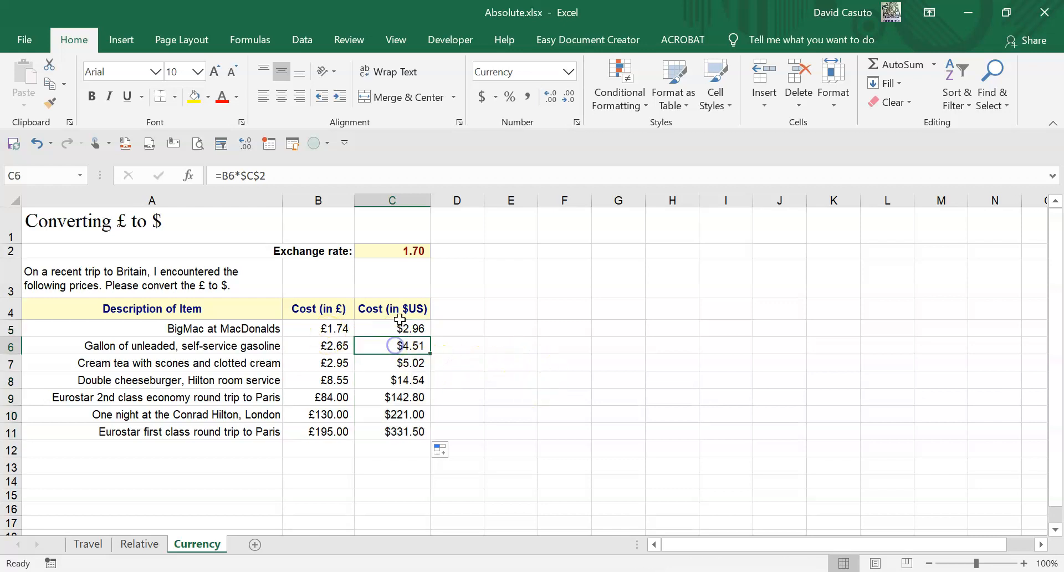
{"action": "left_click", "coordinate": [417, 362]}
{"action": "key", "text": "Down"}
{"action": "key", "text": "Down"}
{"action": "key", "text": "Down"}
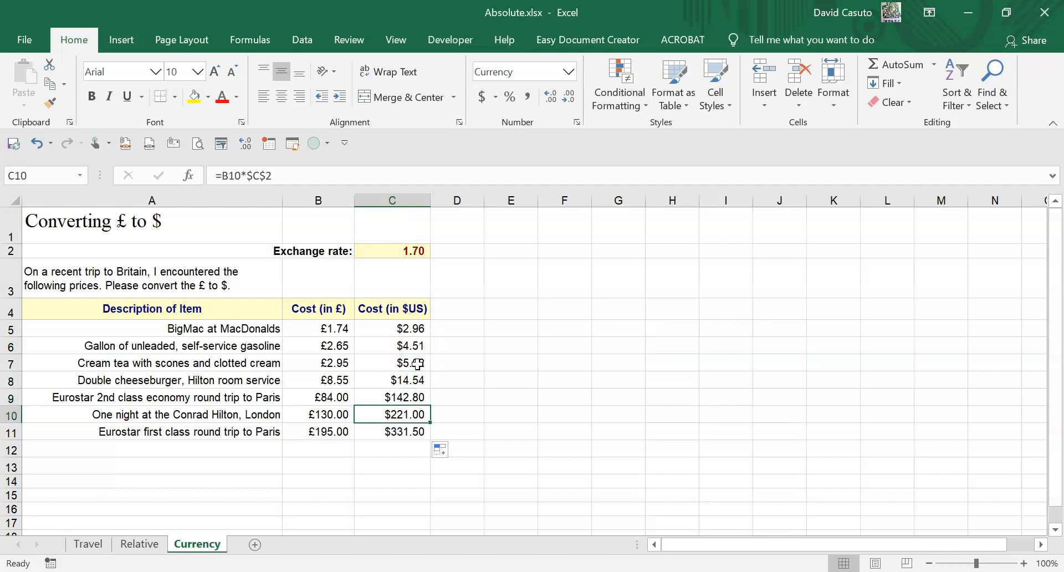
{"action": "key", "text": "Down"}
{"action": "key", "text": "Up"}
{"action": "key", "text": "Up"}
{"action": "key", "text": "Up"}
{"action": "key", "text": "Up"}
{"action": "key", "text": "Up"}
{"action": "key", "text": "Up"}
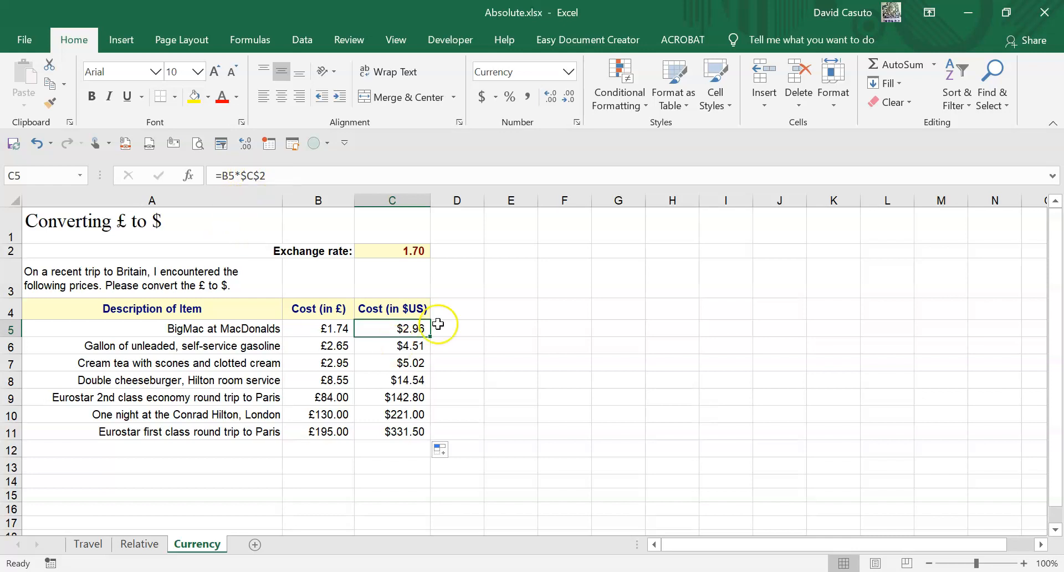
- Clear C5:C11 and write the formula =B5*C2 in C5, multiplying the BigMac price by the exchange rate
{"action": "left_click_drag", "start_coordinate": [400, 328], "coordinate": [392, 430]}
{"action": "key", "text": "Delete"}
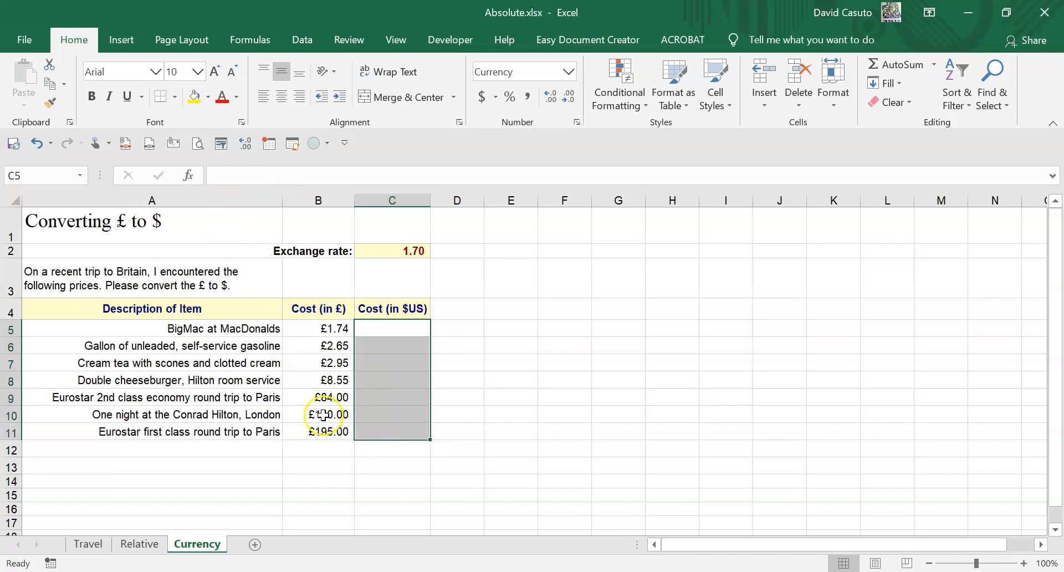
{"action": "left_click", "coordinate": [387, 332]}
{"action": "type", "text": "="}
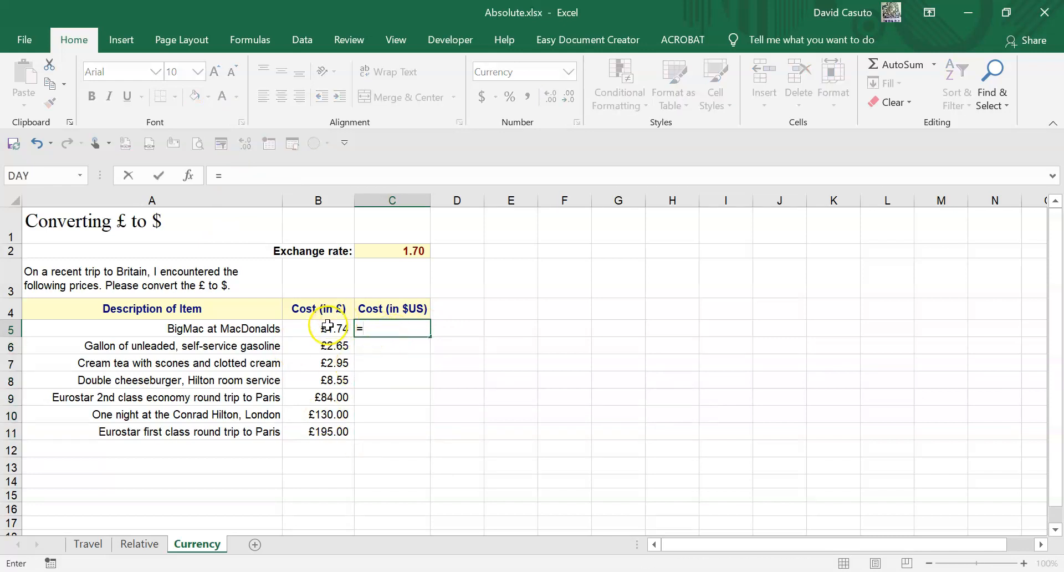
{"action": "left_click", "coordinate": [327, 327]}
{"action": "type", "text": "*"}
{"action": "left_click", "coordinate": [408, 252]}
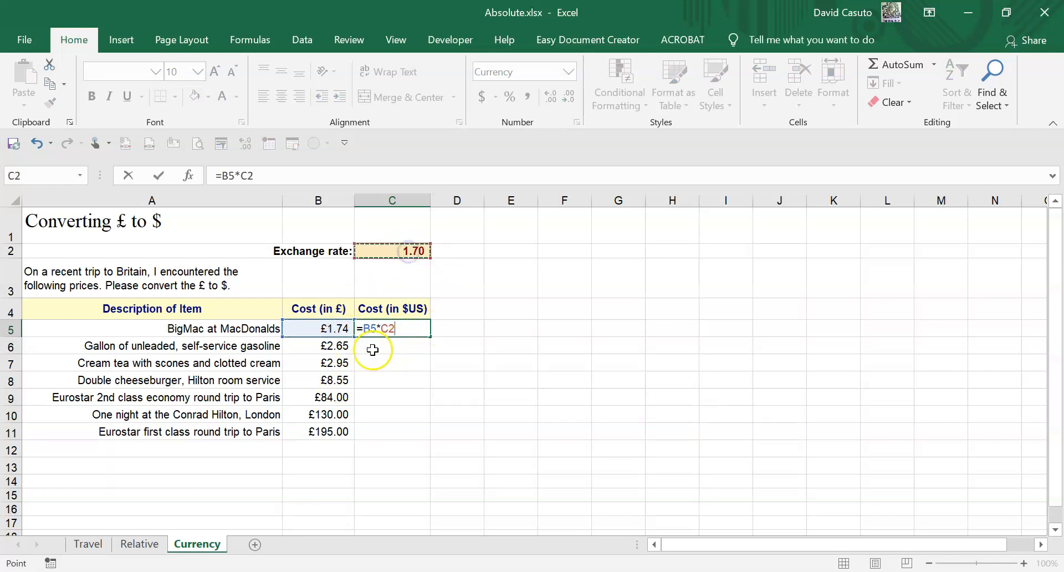
- Make the exchange rate reference in the C5 formula absolute so it reads =B5*$C$2, and commit the formula
{"action": "left_click", "coordinate": [380, 328]}
{"action": "type", "text": "$"}
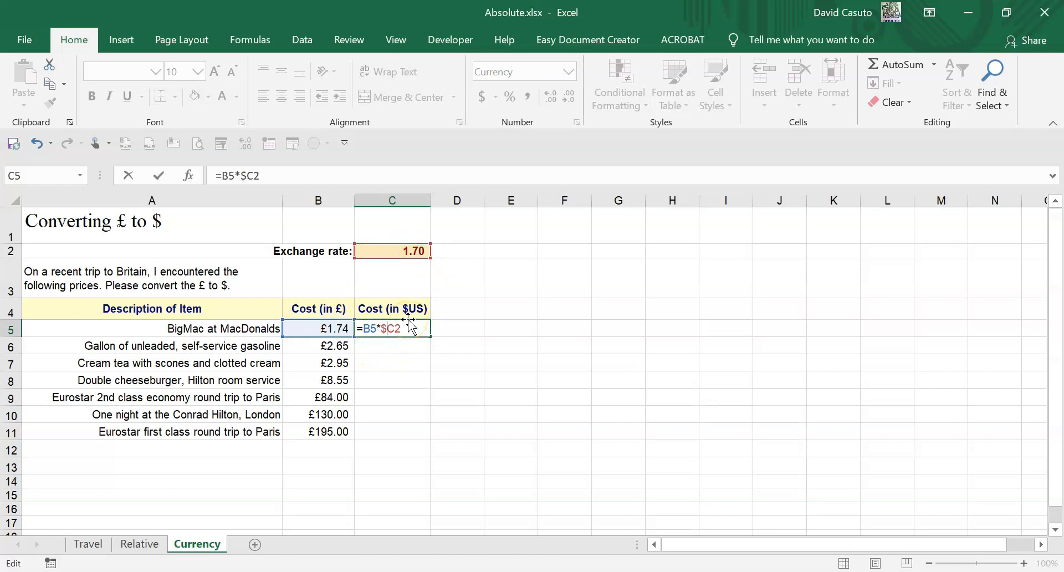
{"action": "left_click", "coordinate": [395, 329]}
{"action": "type", "text": "$"}
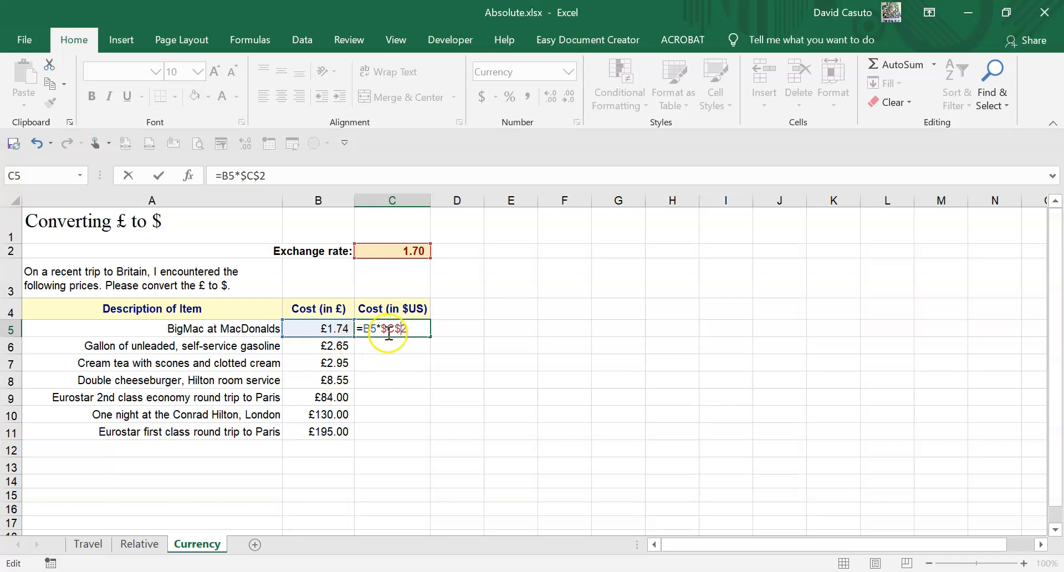
{"action": "key", "text": "ctrl+Return"}
- Fill the C5 formula down through C11 and check the formulas in C6 and C5
{"action": "double_click", "coordinate": [429, 336]}
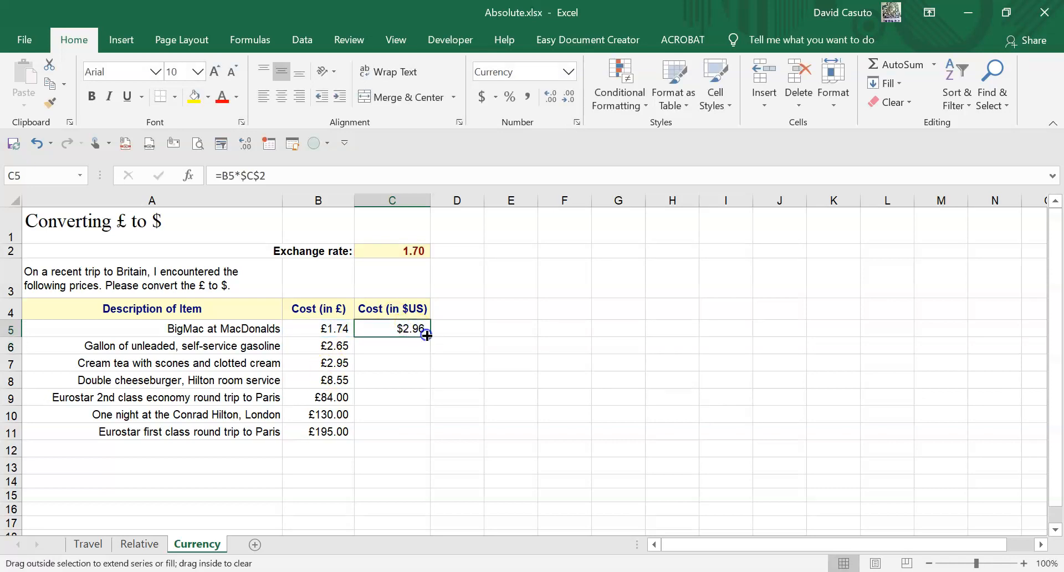
{"action": "left_click", "coordinate": [397, 346]}
{"action": "left_click", "coordinate": [392, 329]}
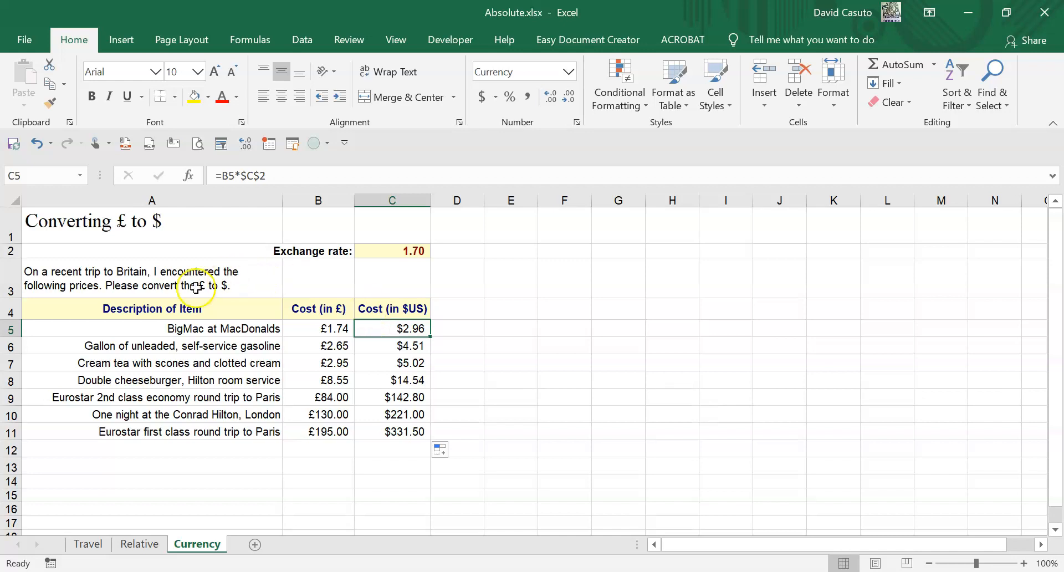
- Open the workbook's list of worksheets
{"action": "right_click", "coordinate": [23, 544]}
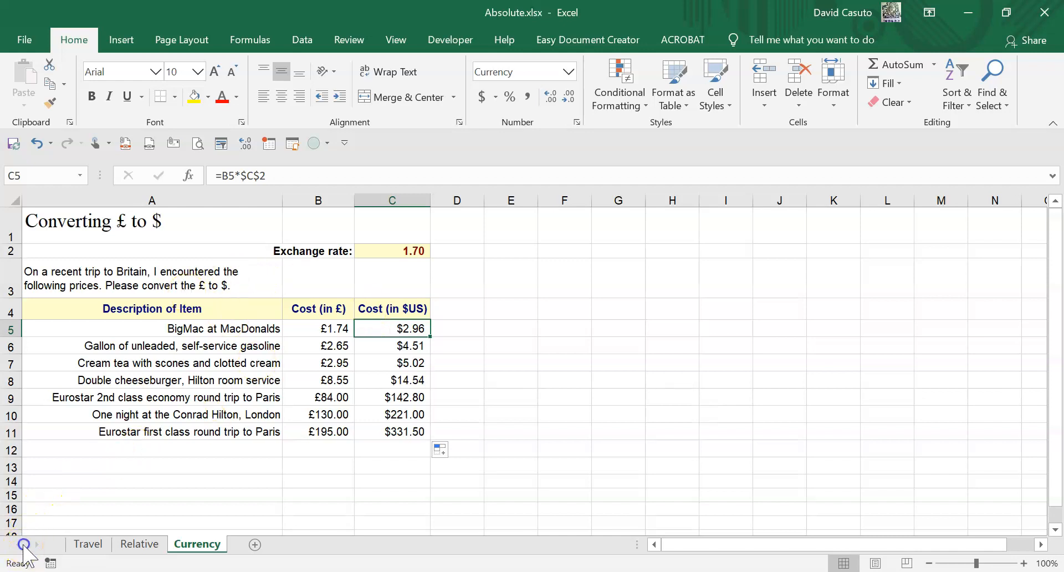